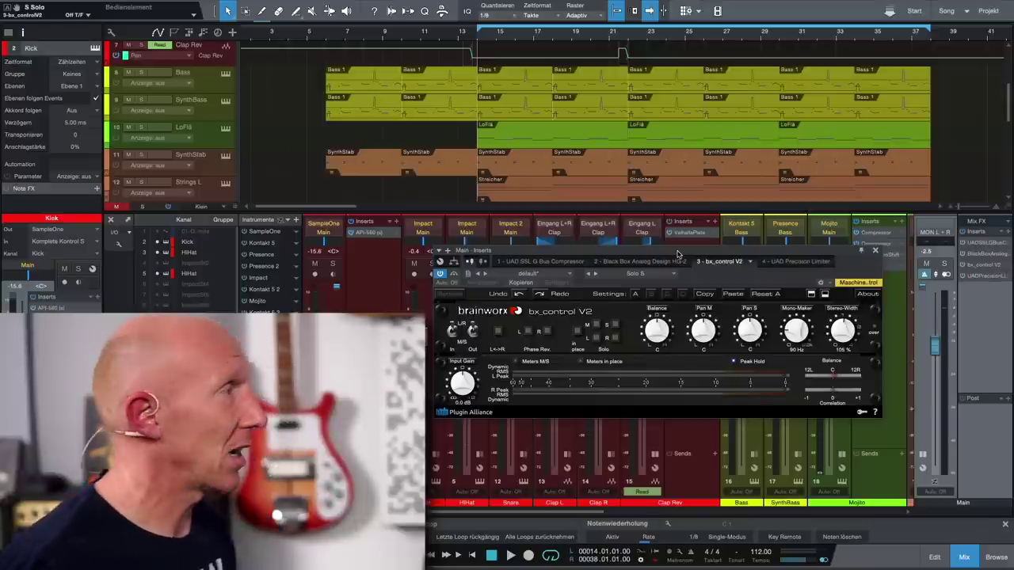
Play the loop through bx_control V2 on the Main channel with the side signal soloed, and close the plug-in window.
key("space")
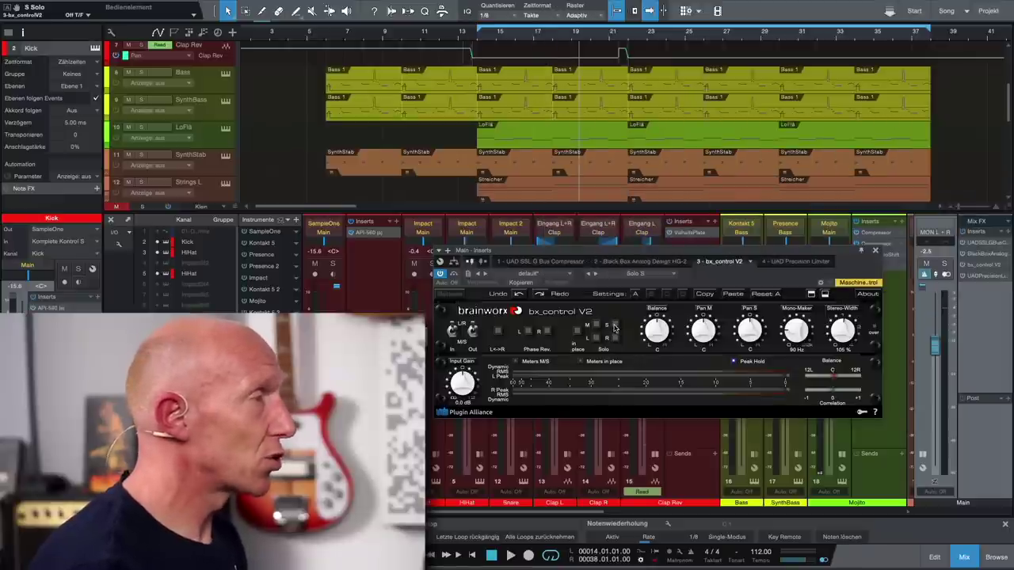
key("space")
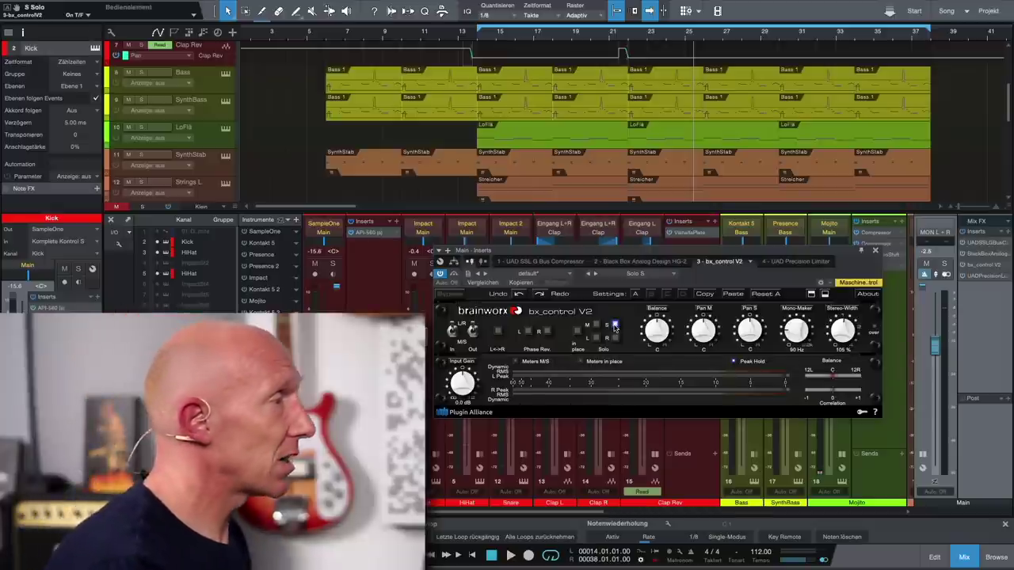
left_click(876, 252)
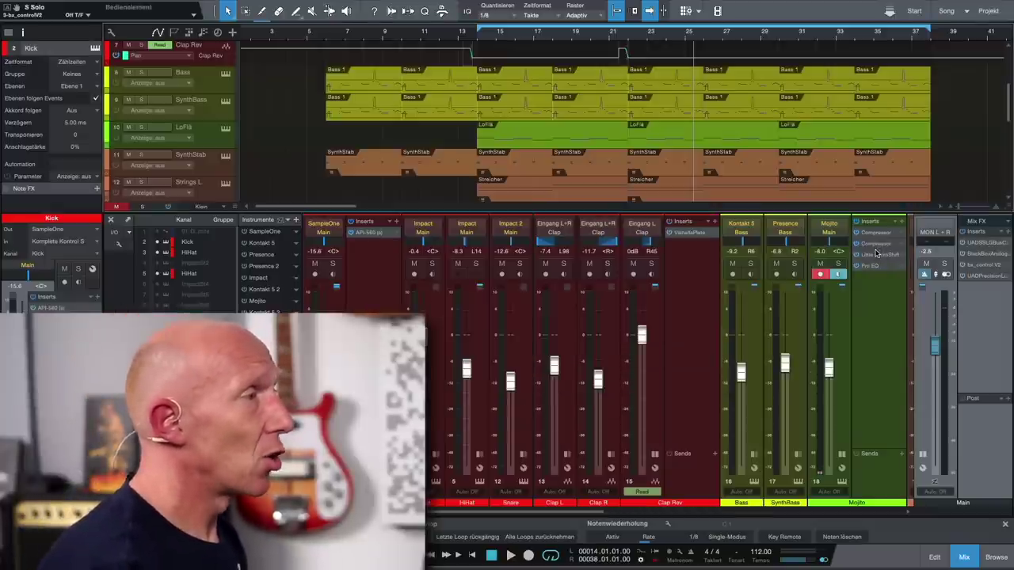
Select the LoFlä track and raise its Mojito channel volume to about +0.3 dB.
left_click(196, 133)
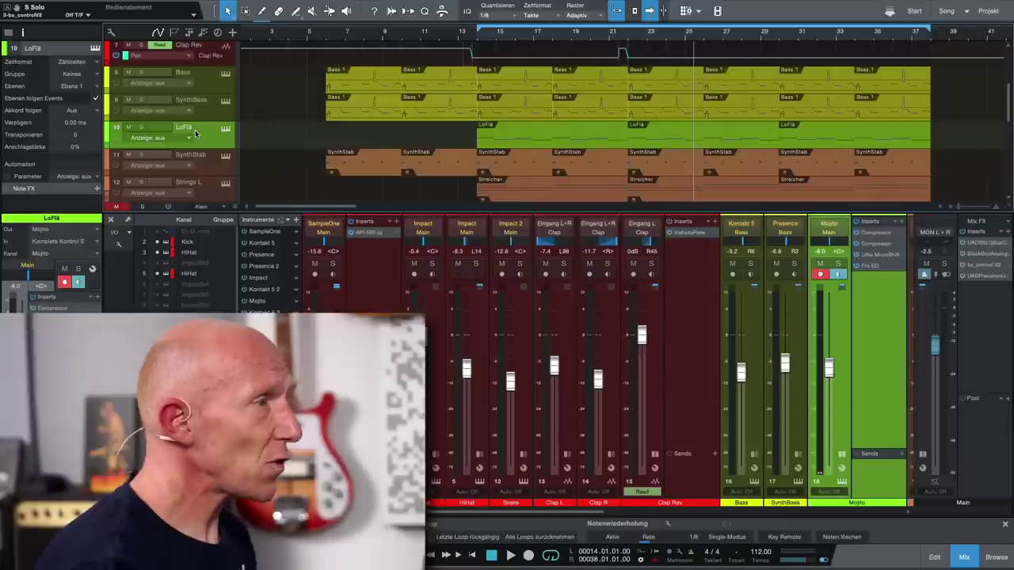
scroll(691, 250, "right", 3)
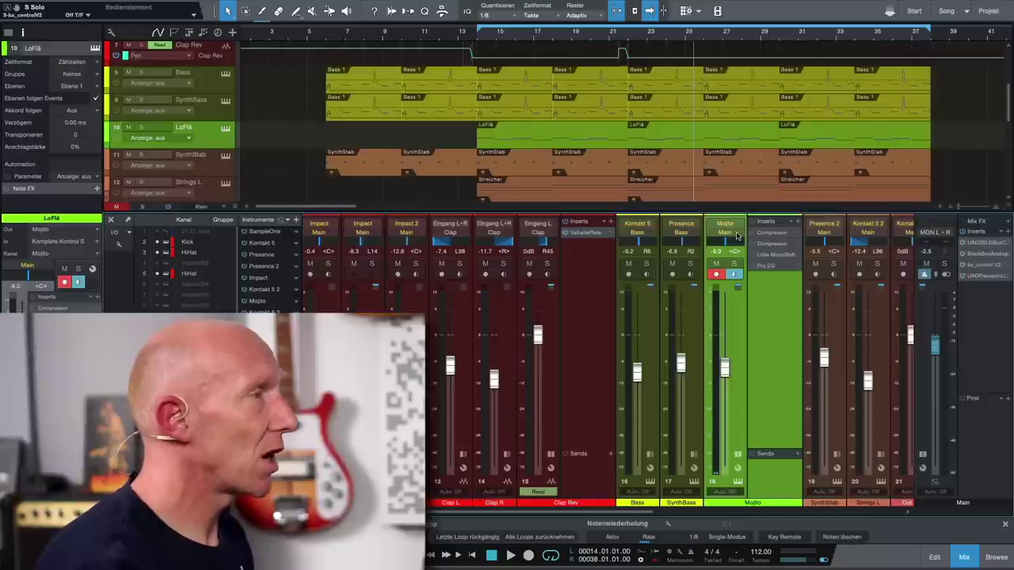
left_click_drag(727, 383, 724, 338)
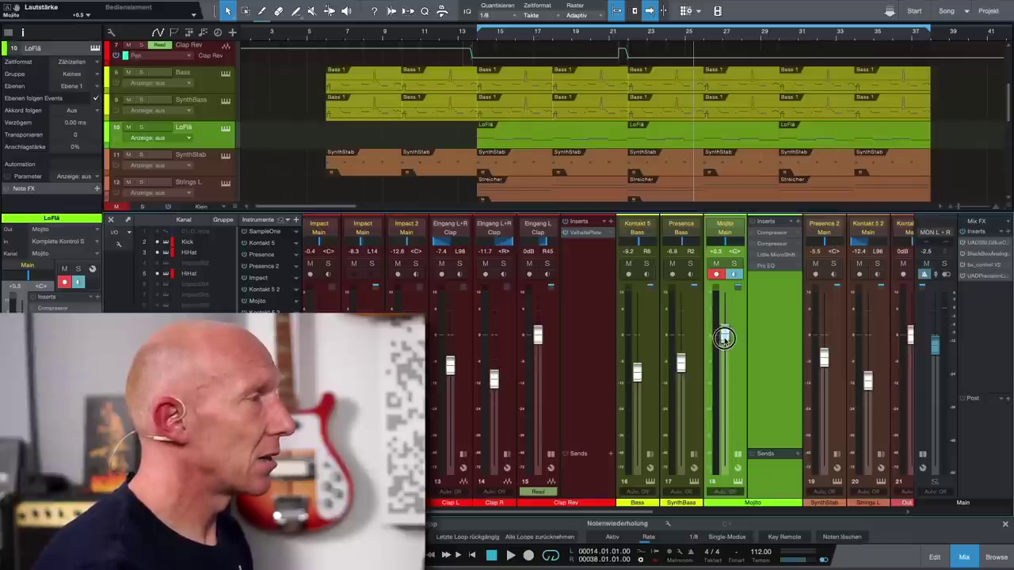
Open the Mojito instrument and play the song with its filter cutoff opened to about 4.9 kHz.
left_click(728, 228)
left_click(727, 228)
left_click(728, 228)
left_click_drag(720, 237, 723, 92)
left_click_drag(730, 179, 711, 95)
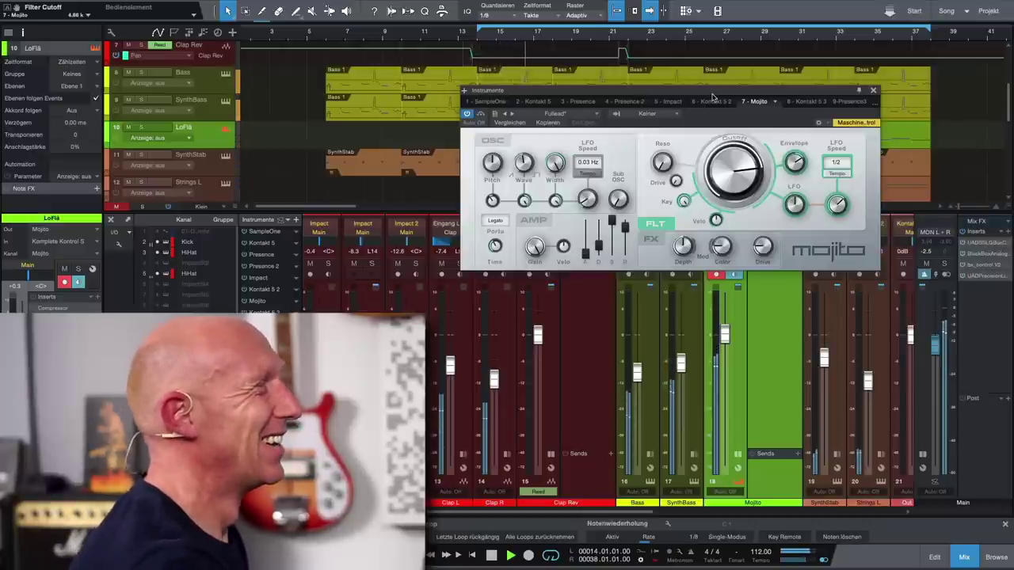
key("space")
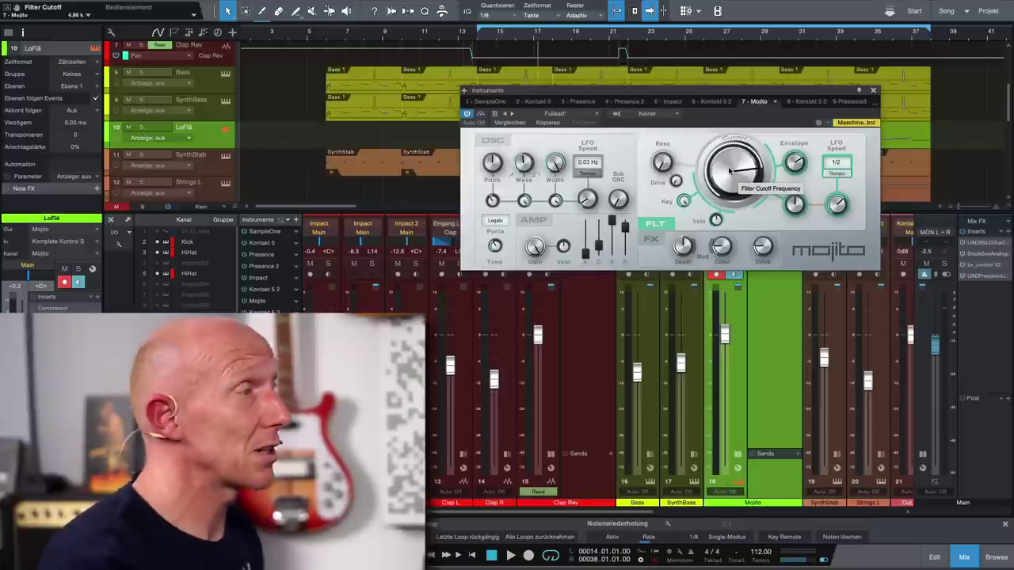
Solo the Mojito channel, lower the synth's filter cutoff to about 164 Hz during playback, and close the instrument window.
key("space")
left_click_drag(729, 171, 734, 234)
left_click_drag(740, 91, 737, 116)
left_click(737, 266)
left_click_drag(723, 183, 721, 200)
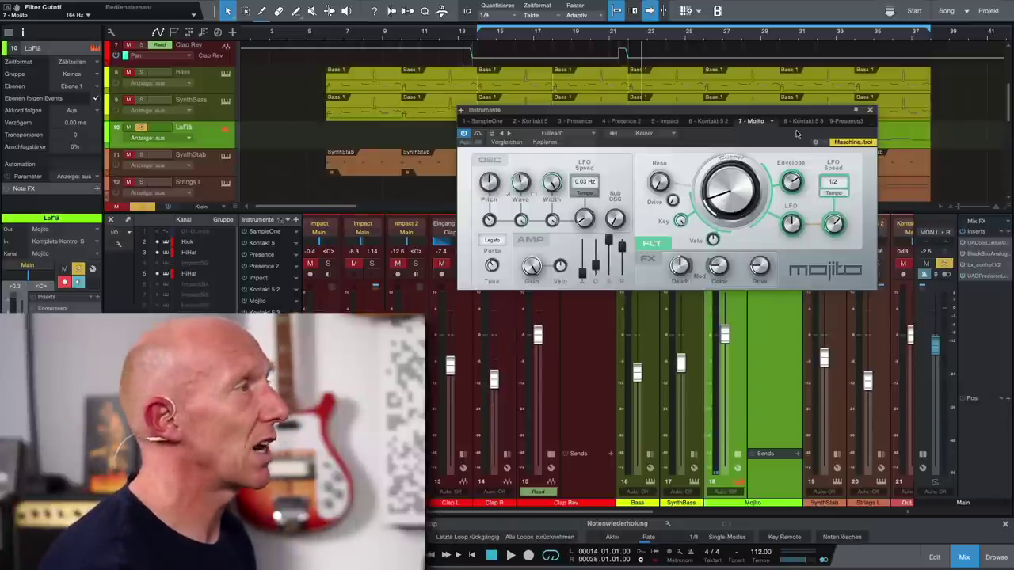
left_click(870, 111)
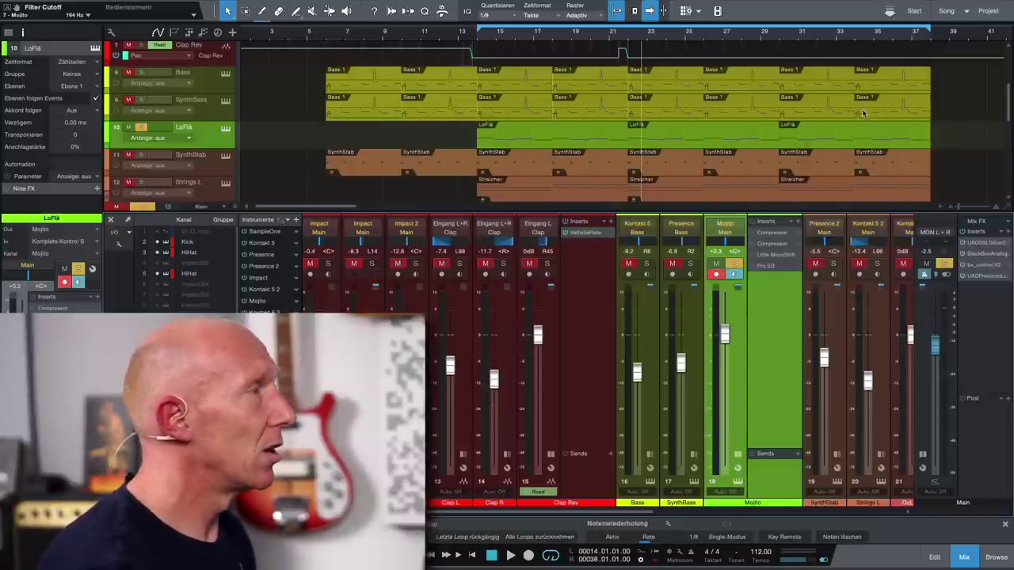
Switch on the first Compressor insert of the Mojito channel, audition it, and close its window.
left_click(774, 232)
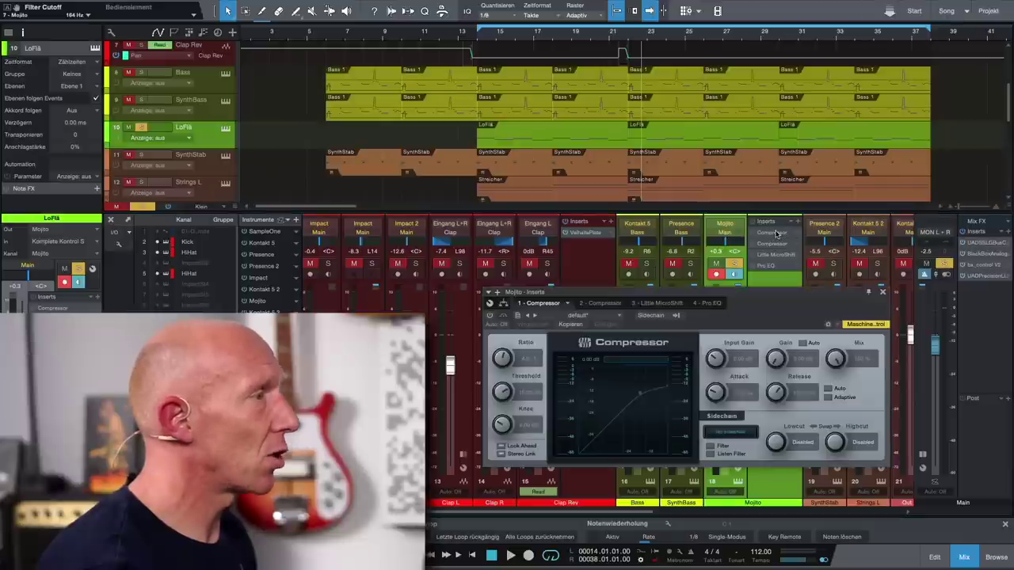
left_click_drag(585, 295, 594, 225)
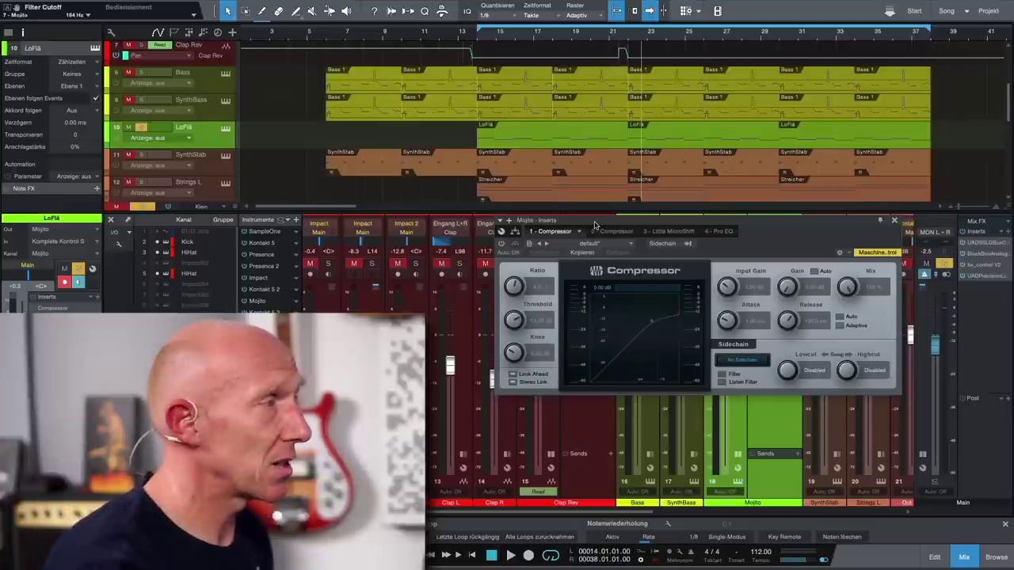
left_click(500, 245)
key("space")
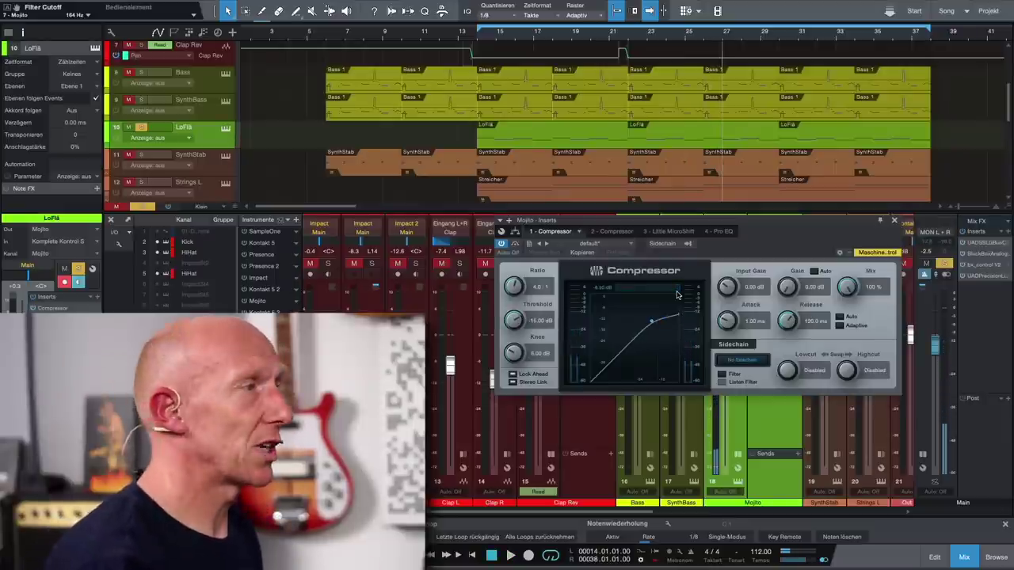
left_click(894, 221)
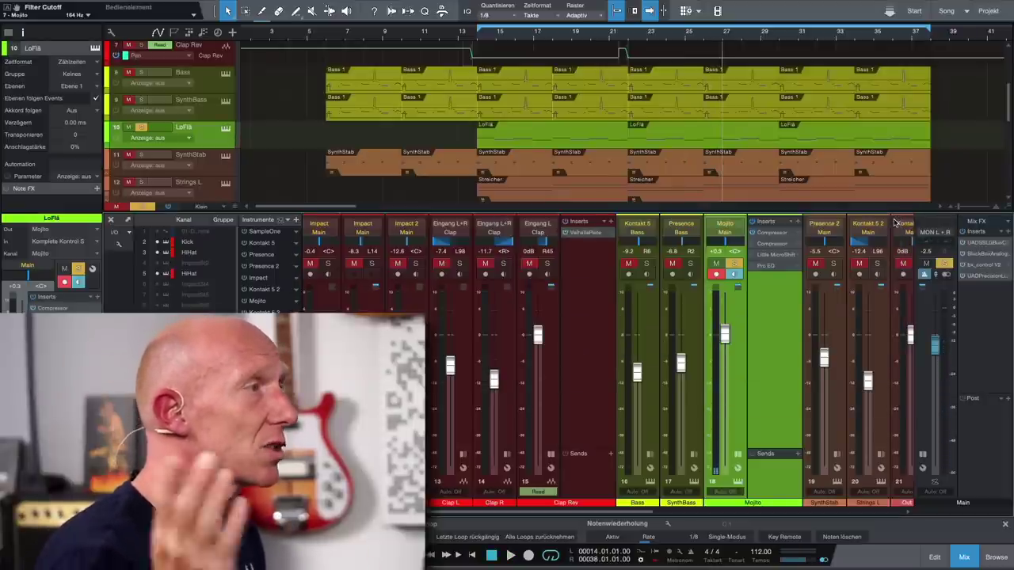
Open the second, sidechained Compressor insert of the Mojito channel and switch it on.
scroll(773, 257, "right", 1)
double_click(770, 247)
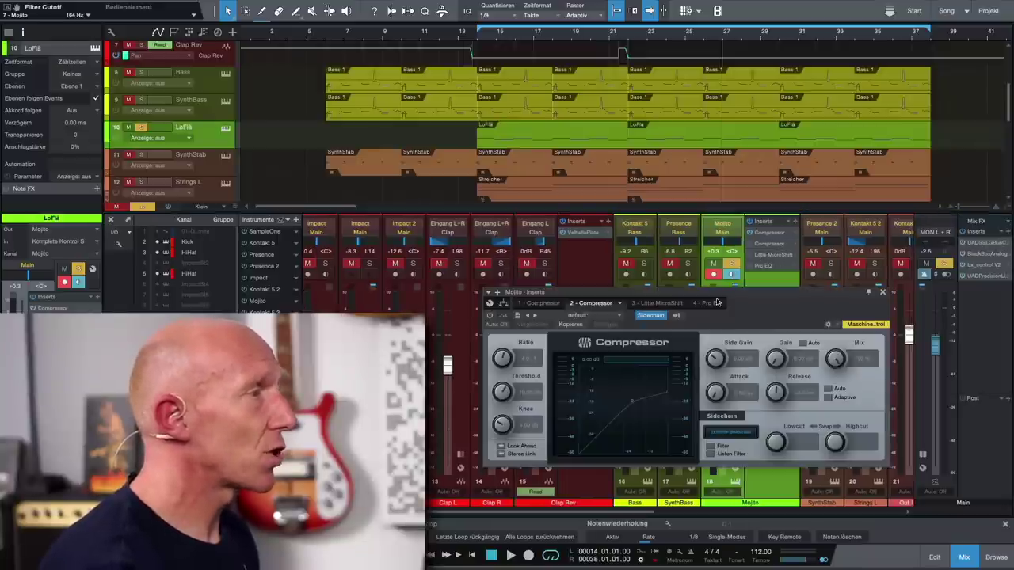
left_click_drag(737, 300, 725, 151)
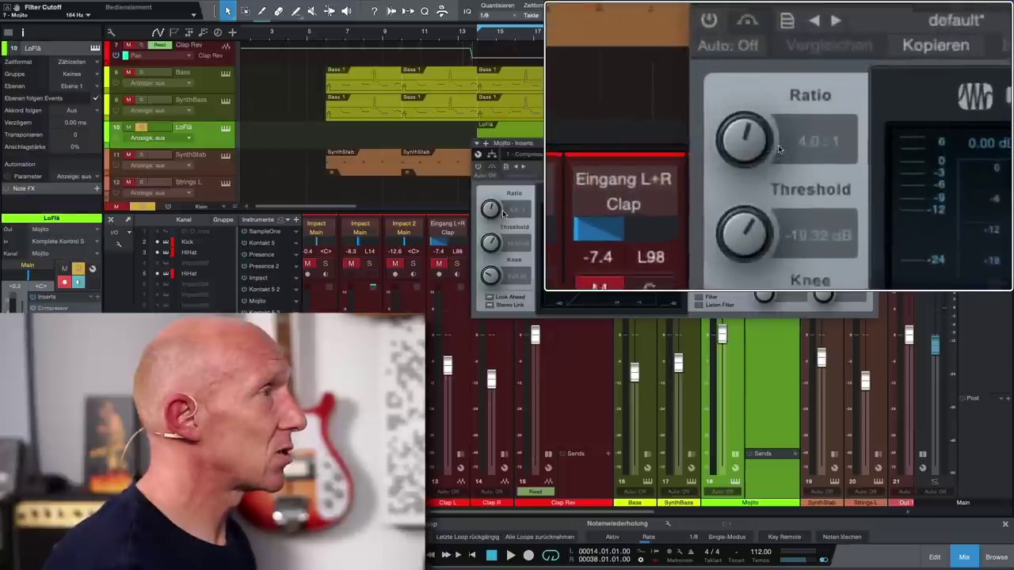
left_click(478, 166)
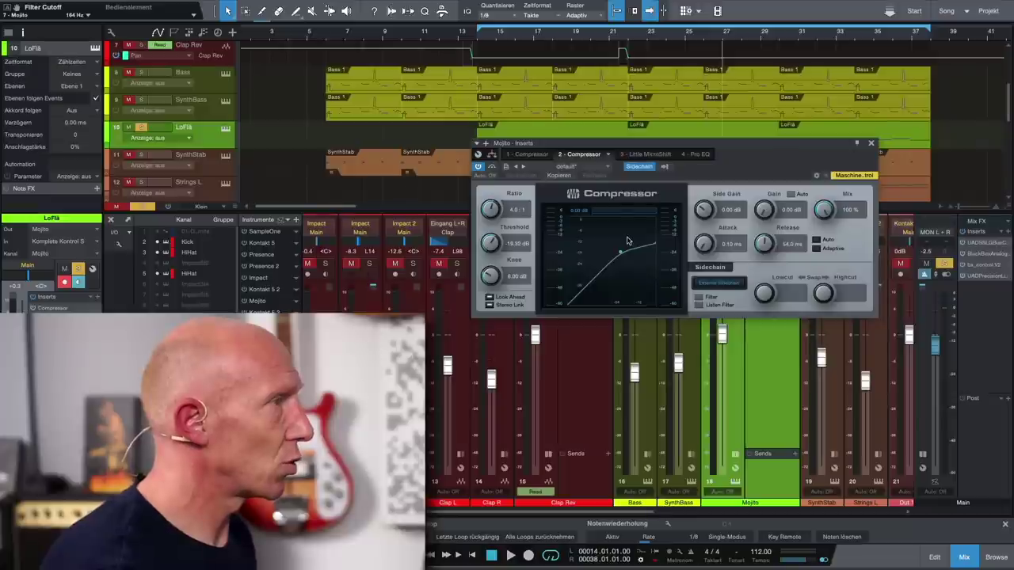
left_click_drag(734, 149, 763, 63)
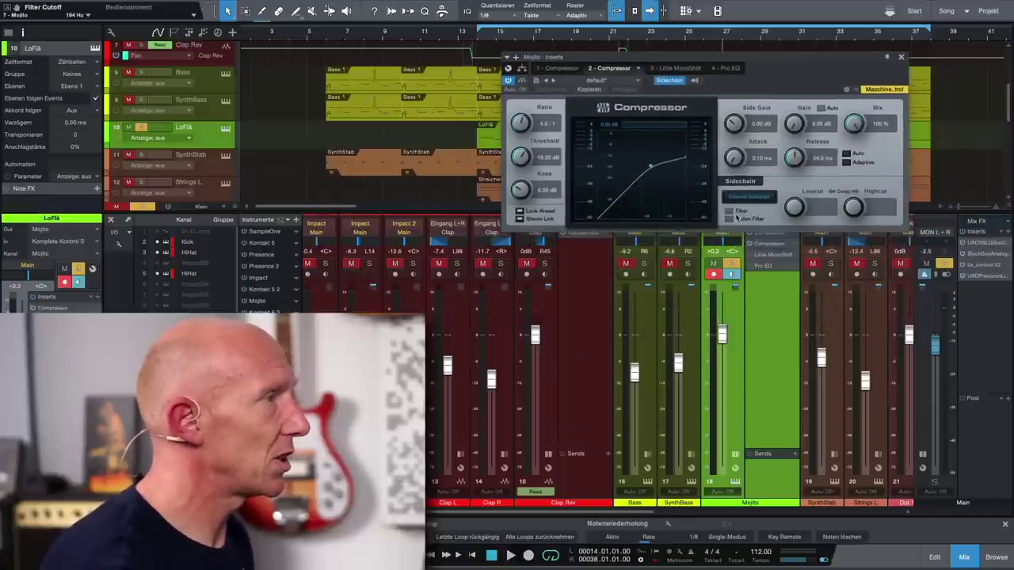
Audition the sidechain compression with the Mojito channel soloed and the Kick volume pulled down to -∞, and close the Compressor.
key("space")
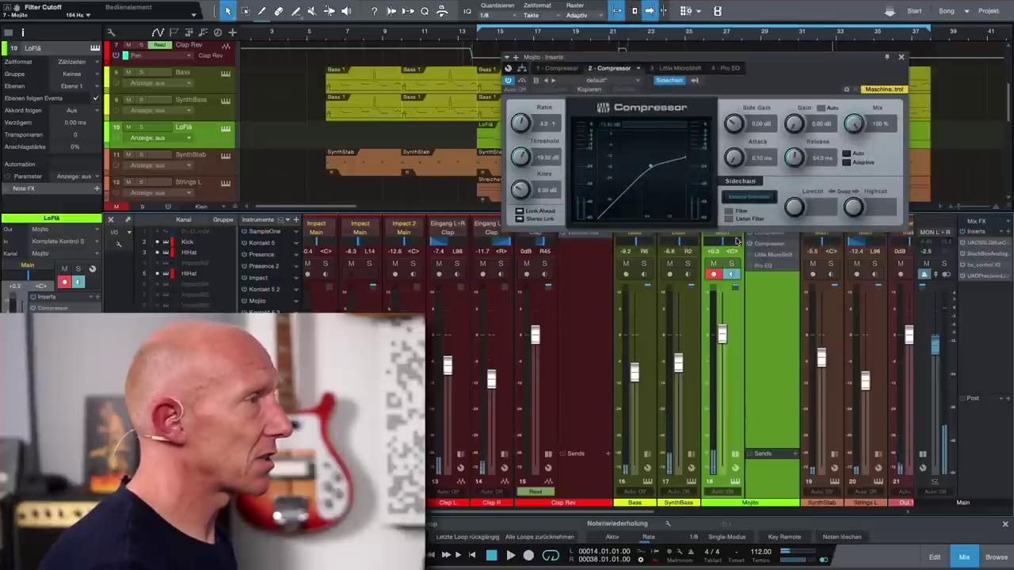
left_click(731, 264)
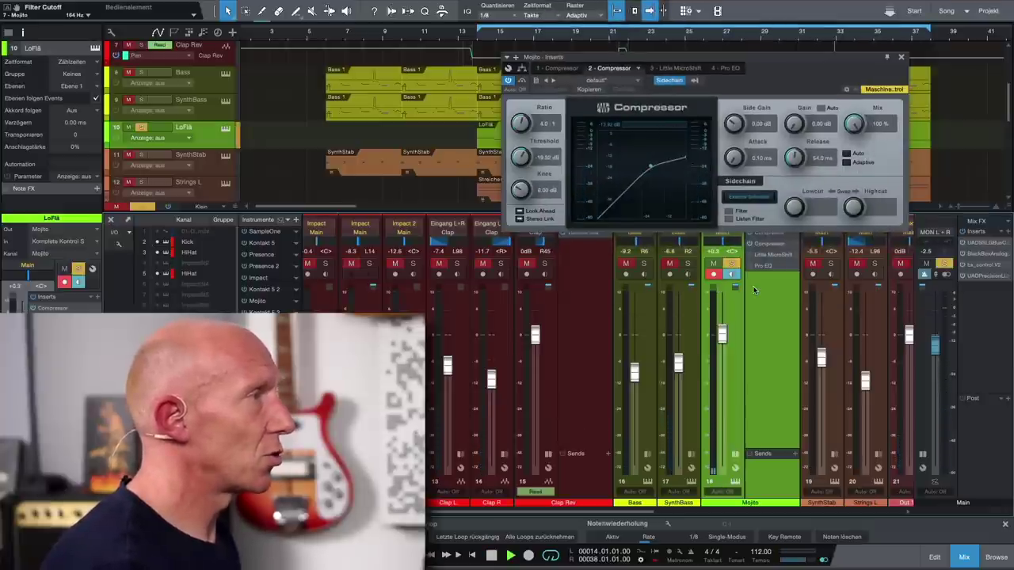
scroll(709, 316, "left", 3)
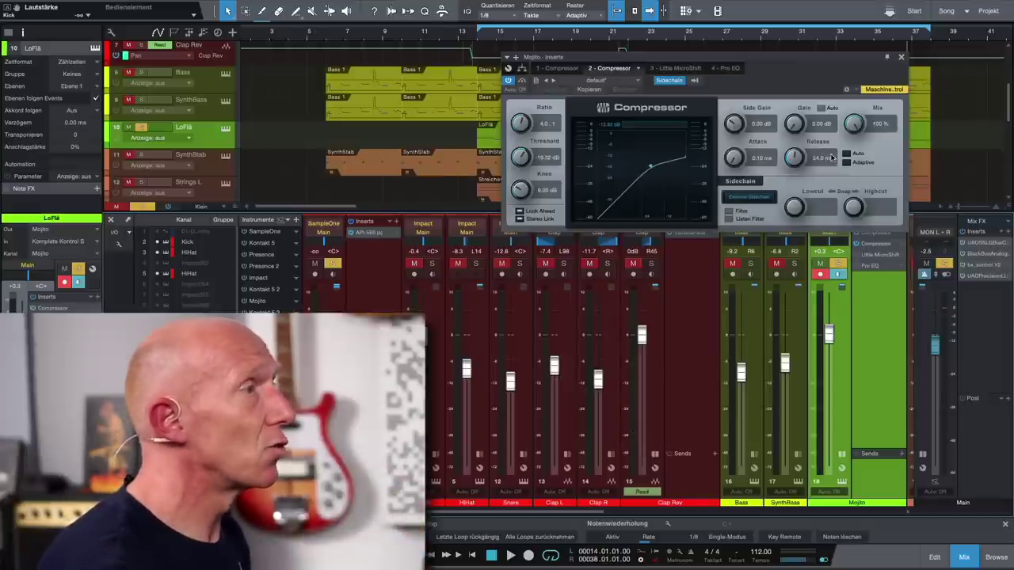
left_click(900, 57)
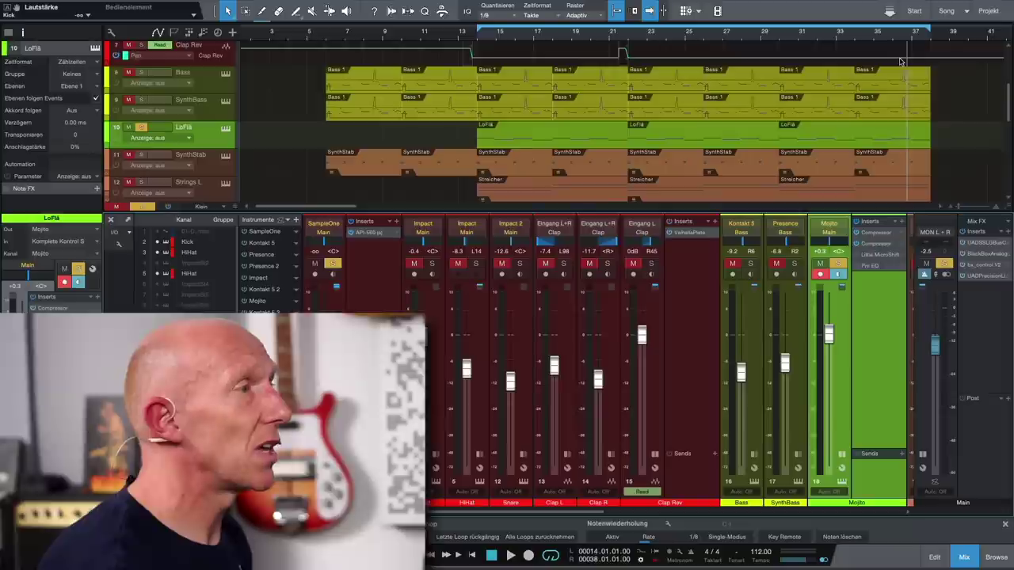
Switch on the Little MicroShift insert of the Mojito channel during playback and close its window.
left_click(879, 257)
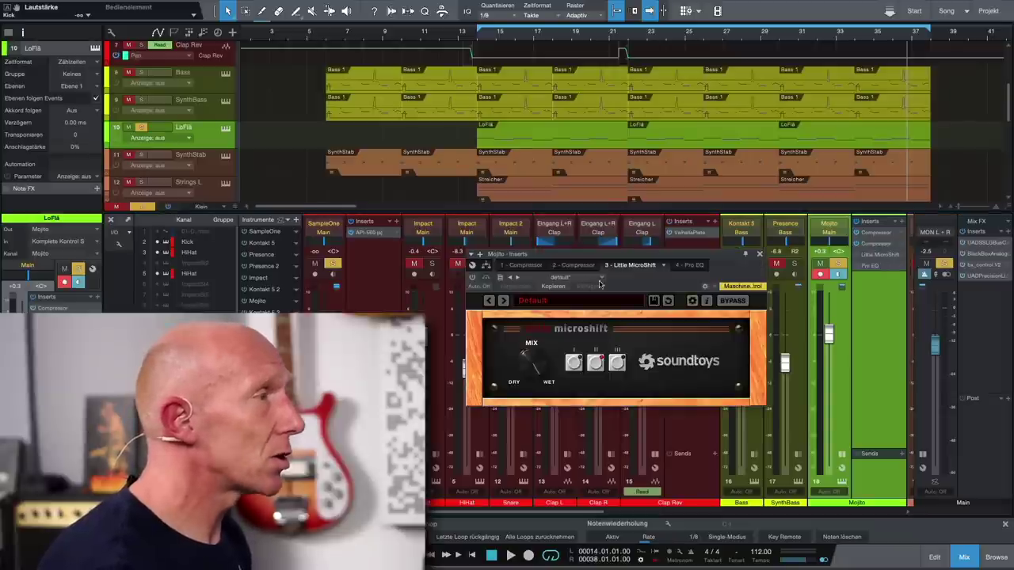
left_click_drag(635, 260, 725, 184)
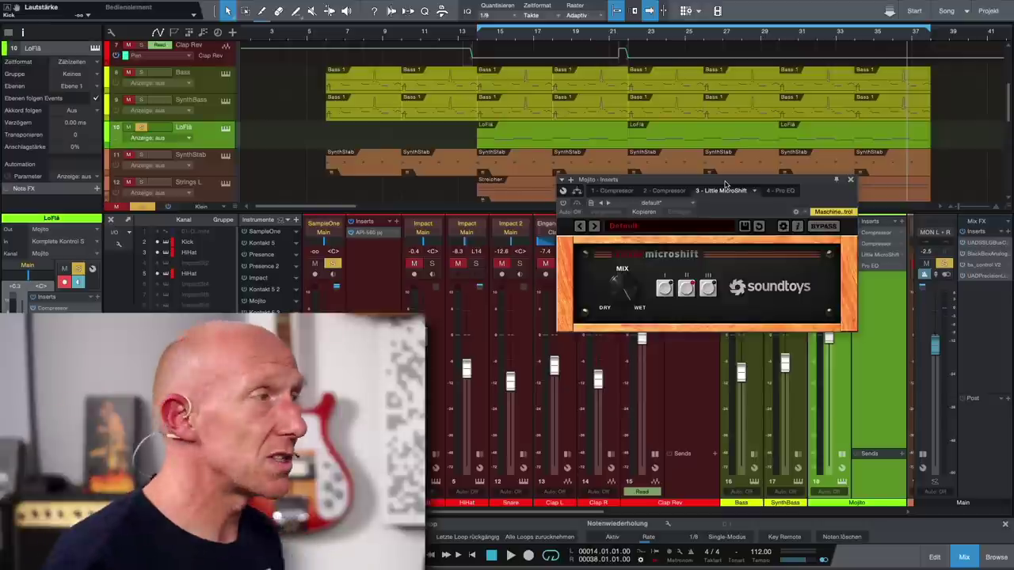
key("space")
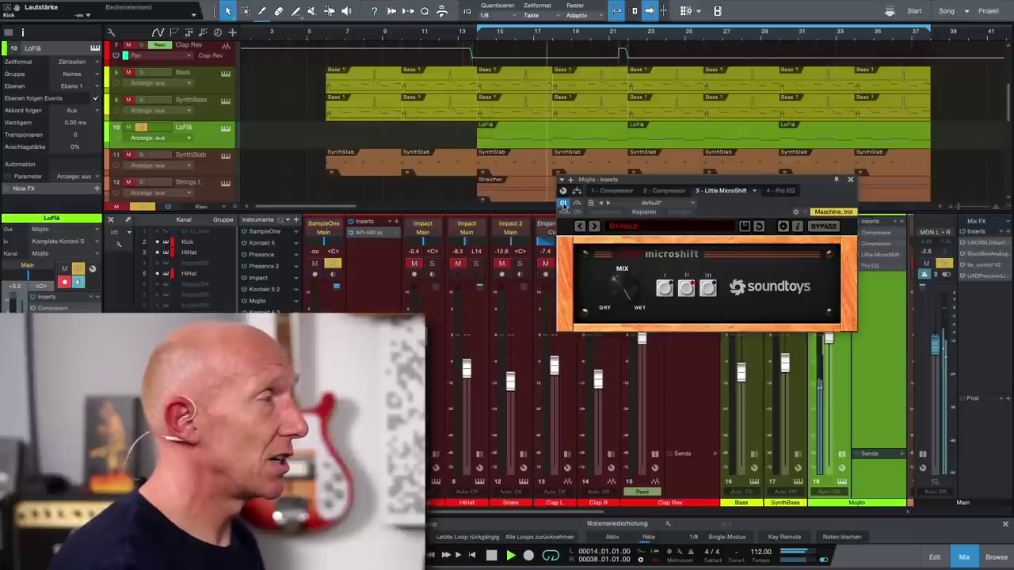
left_click(851, 181)
Switch on the Pro EQ insert of the Mojito channel, audition its filtering, and close its window.
left_click(874, 270)
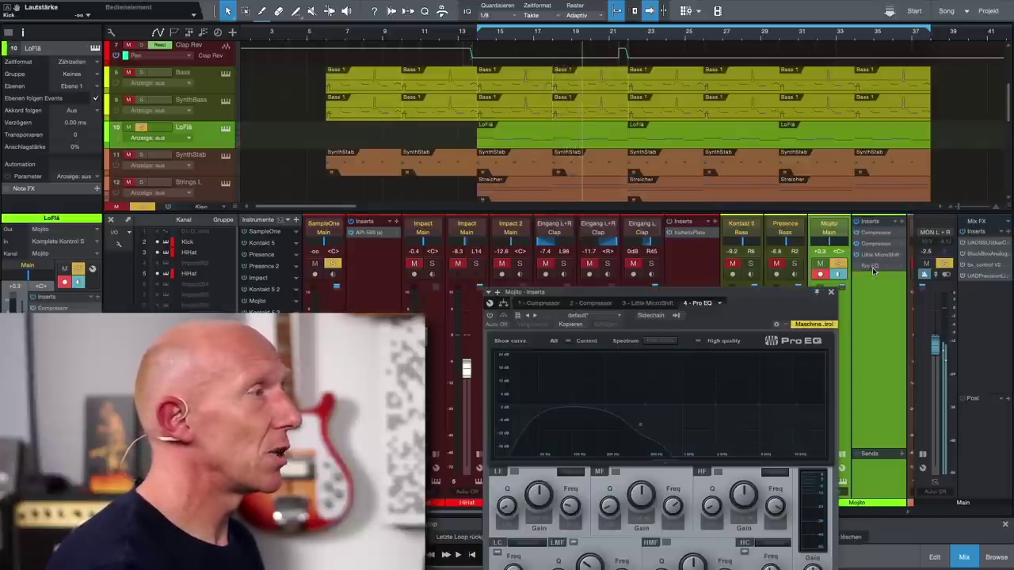
left_click_drag(717, 304, 767, 64)
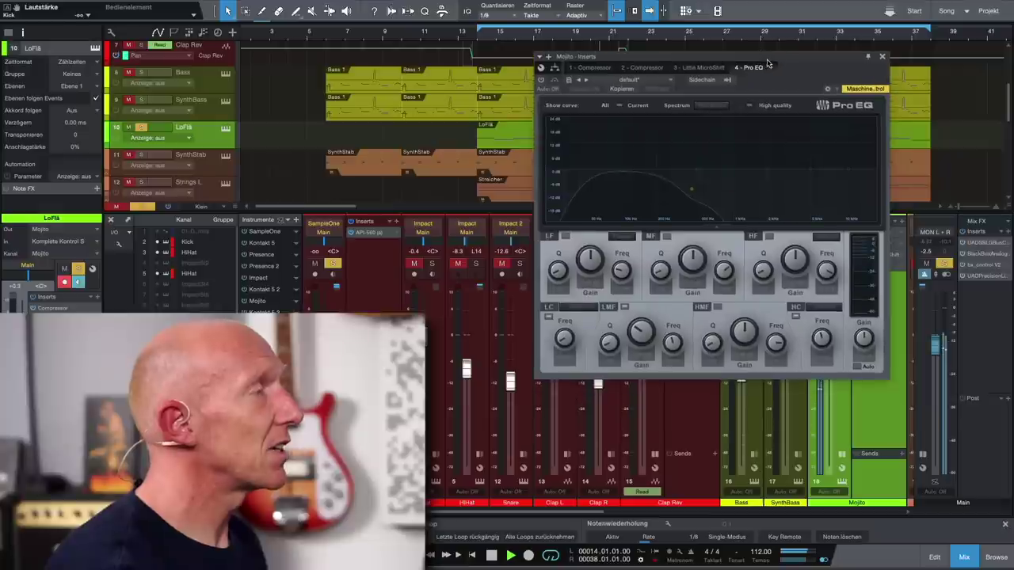
left_click(542, 80)
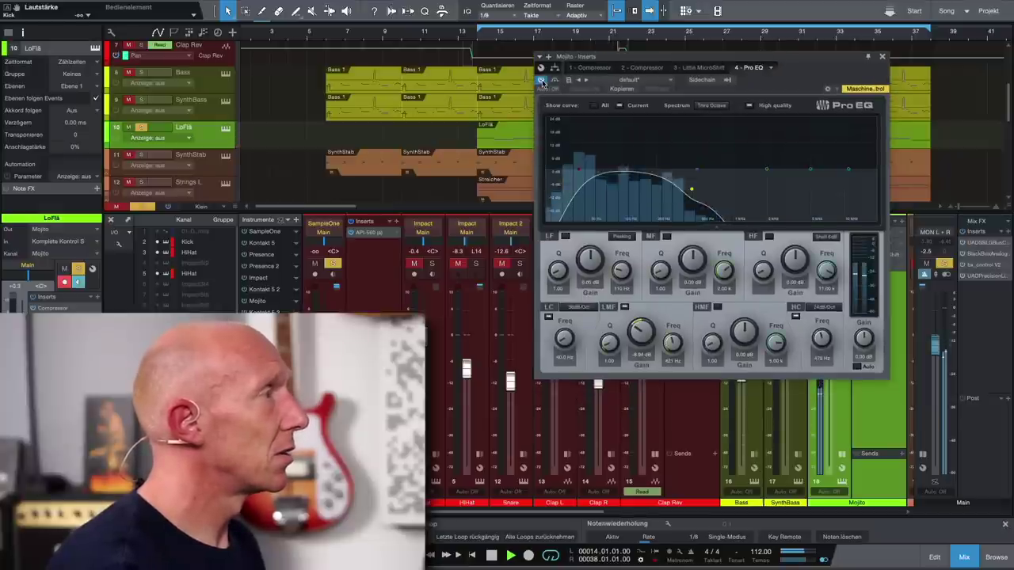
left_click_drag(769, 66, 641, 54)
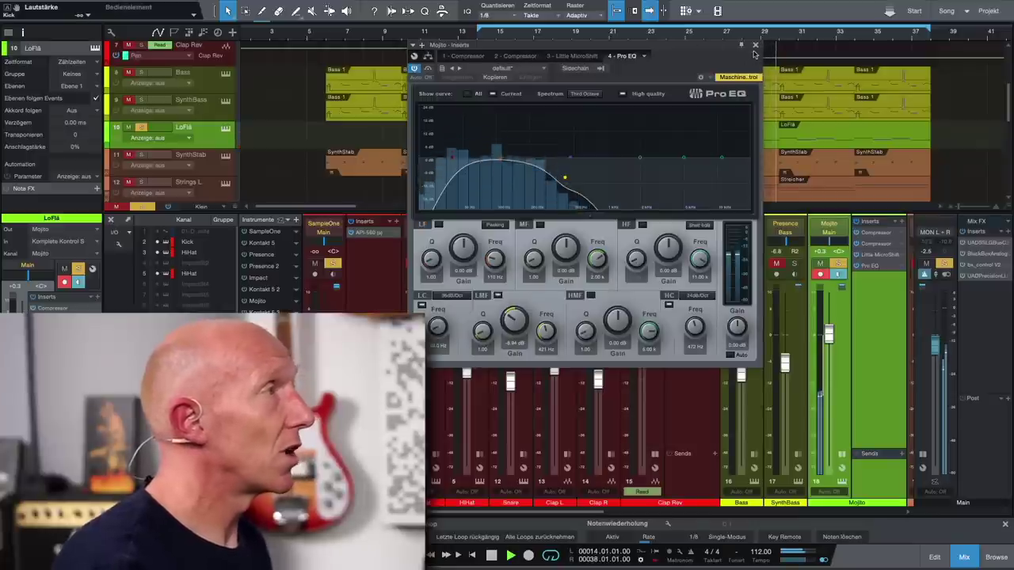
left_click(755, 46)
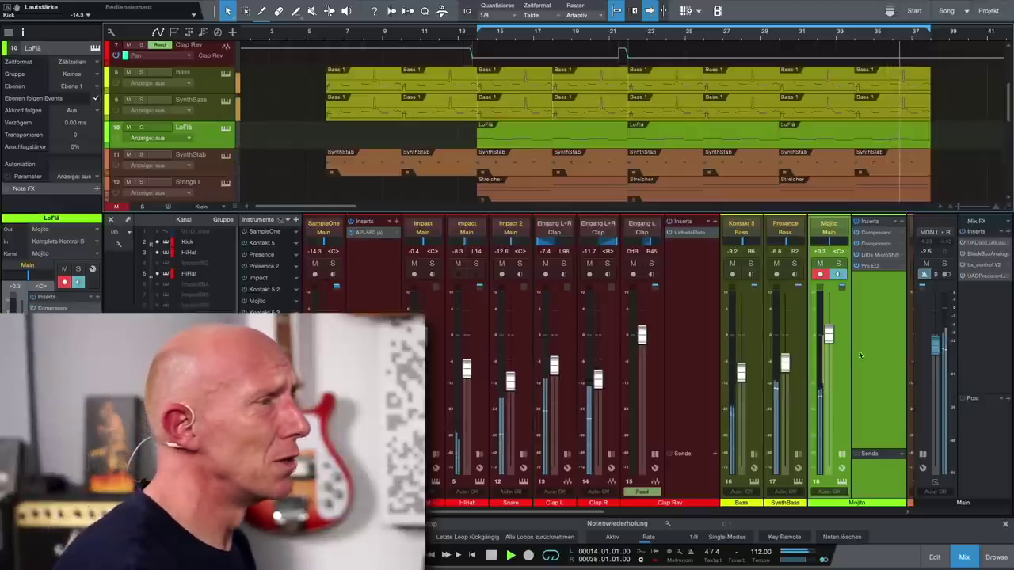
Lower the Mojito channel volume to -6.3 dB and compare the full mix with the channel muted and unmuted.
left_click_drag(836, 337, 830, 360)
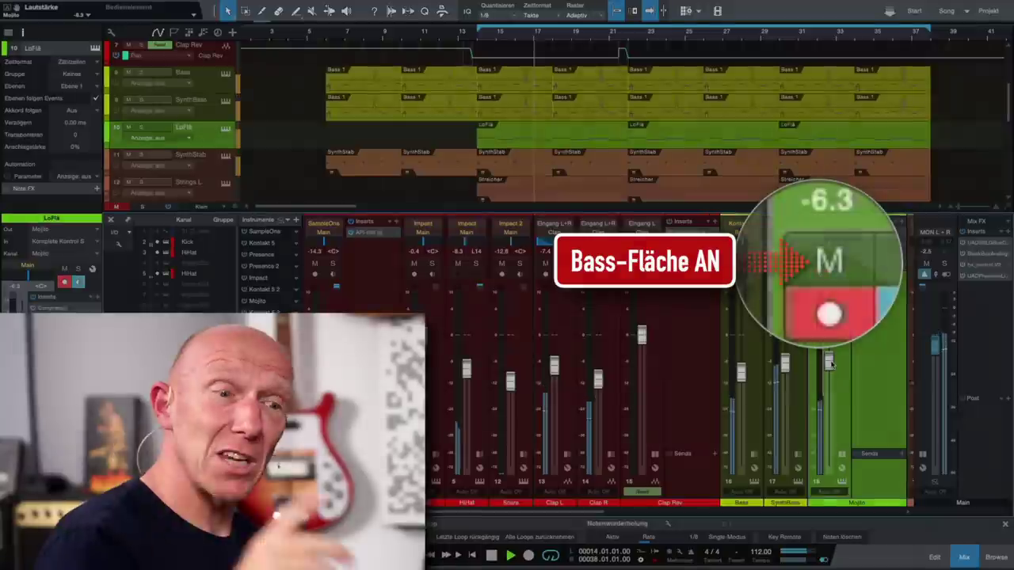
left_click(823, 263)
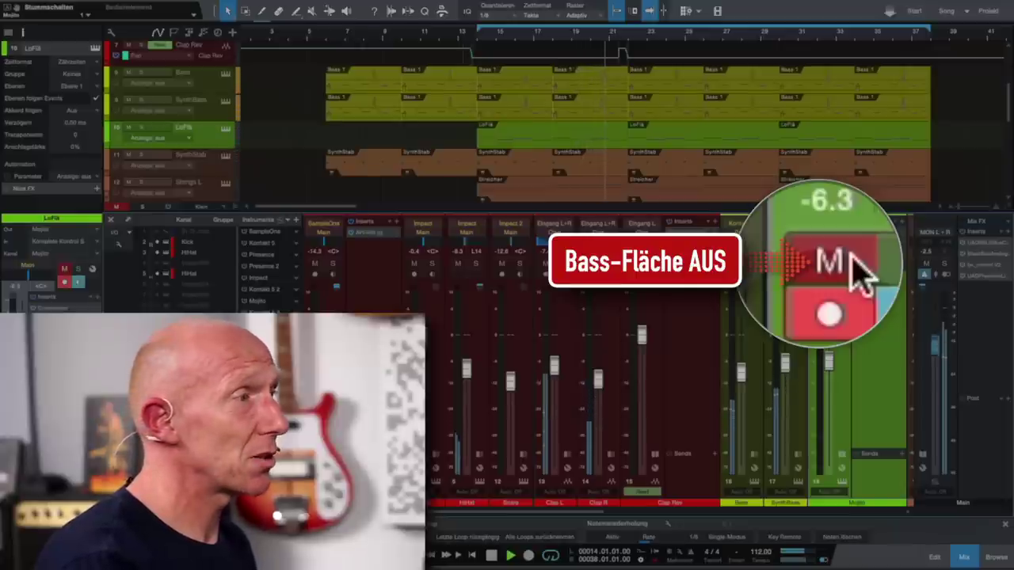
left_click(854, 260)
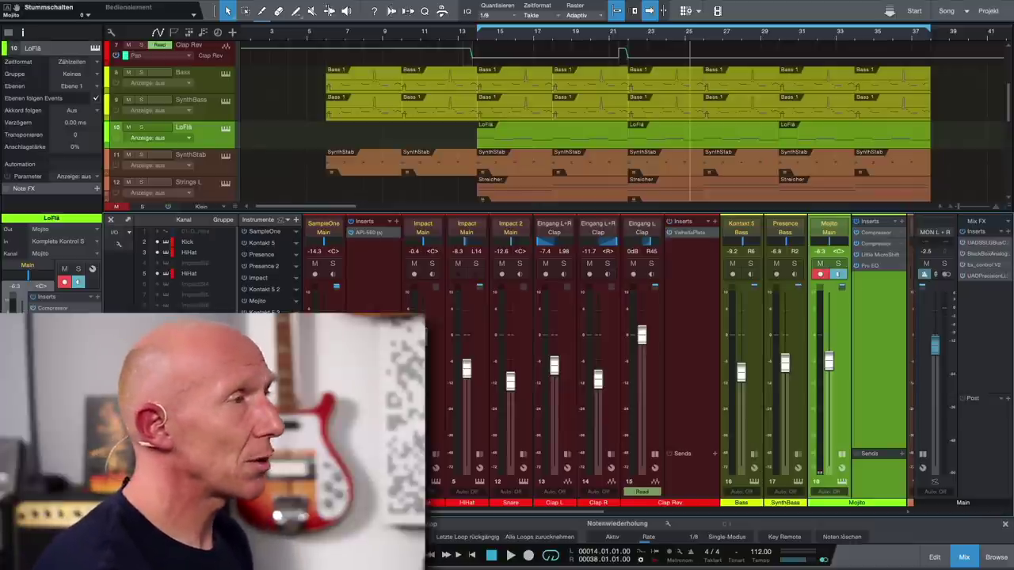
Open bx_control V2 on the Main channel, review its settings, and close it.
left_click(982, 267)
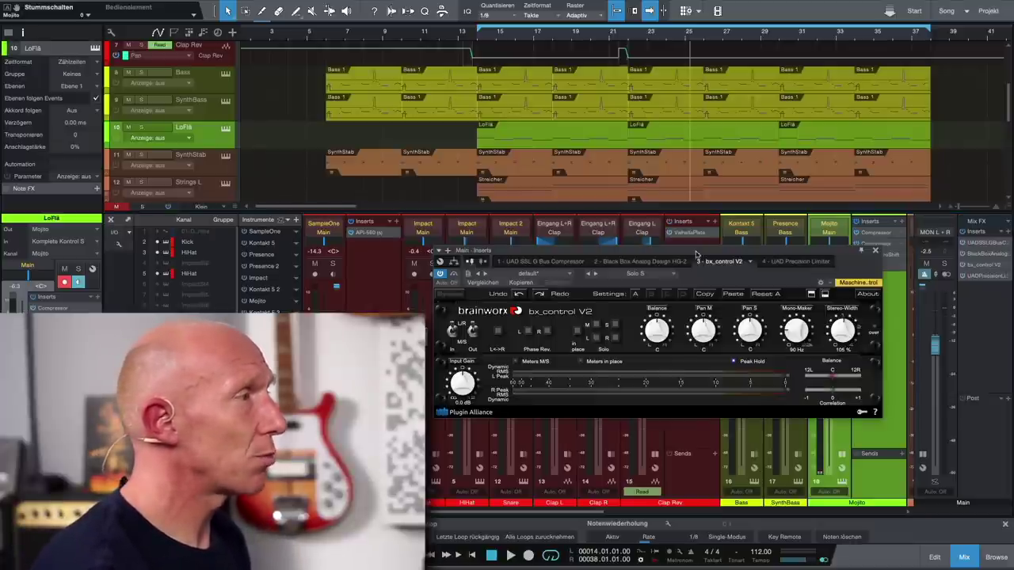
left_click_drag(697, 253, 699, 218)
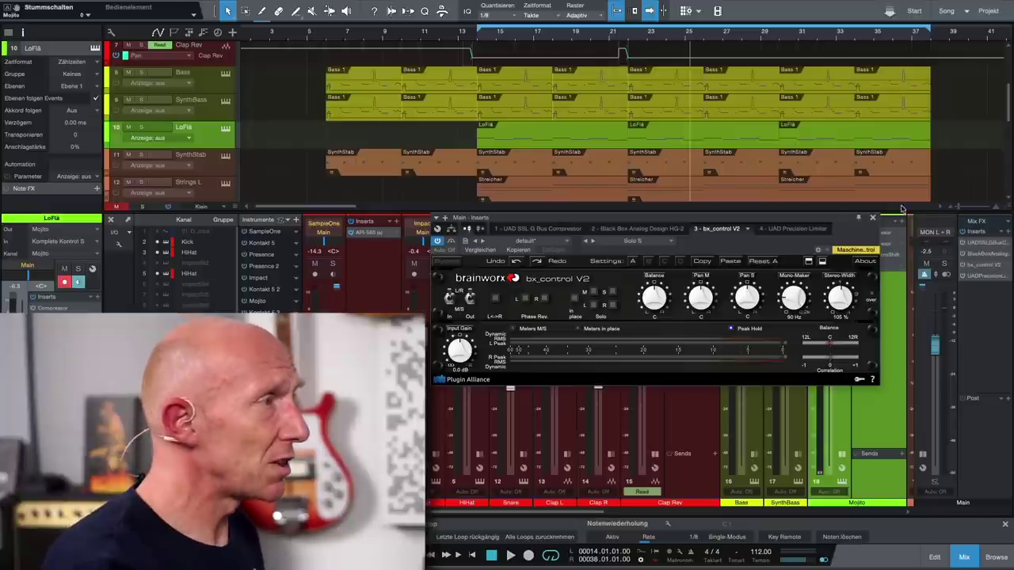
left_click(873, 217)
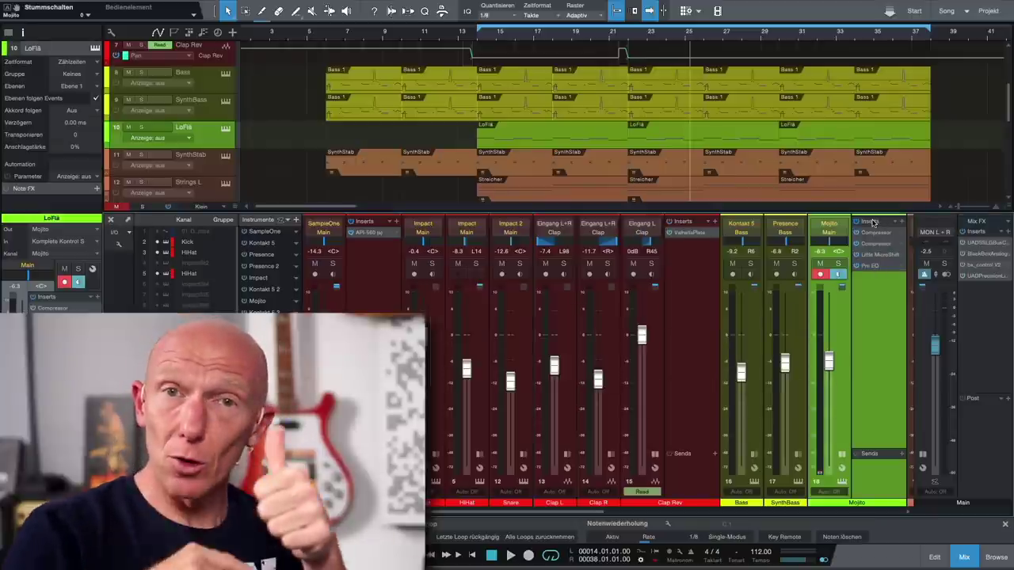